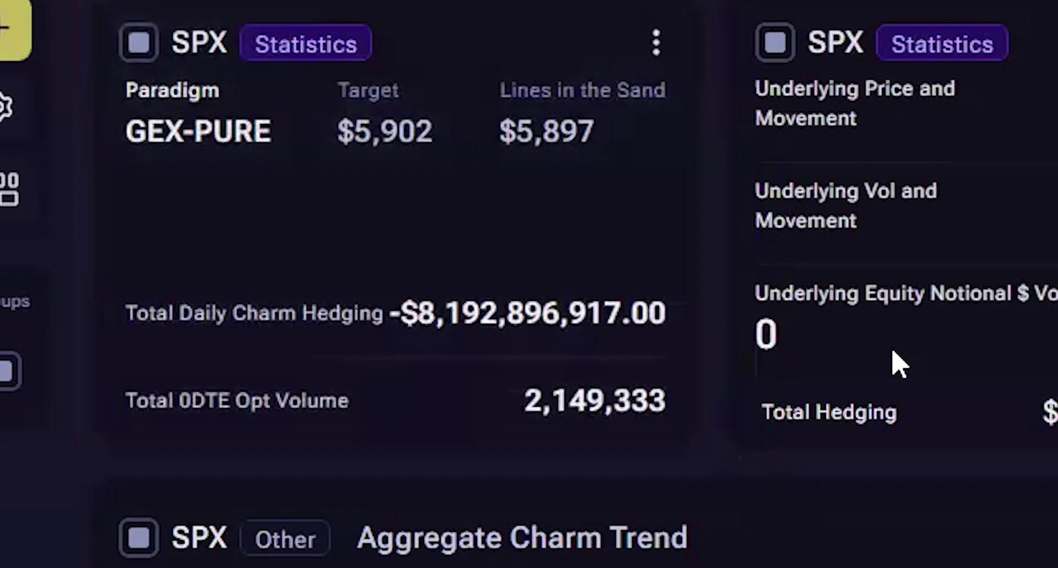
Highlight the GEX-PURE paradigm, target and lines-in-the-sand, total daily charm hedging, and 0DTE volume values
{"action": "left_click_drag", "start_coordinate": [127, 135], "coordinate": [272, 131]}
{"action": "left_click_drag", "start_coordinate": [340, 129], "coordinate": [595, 138]}
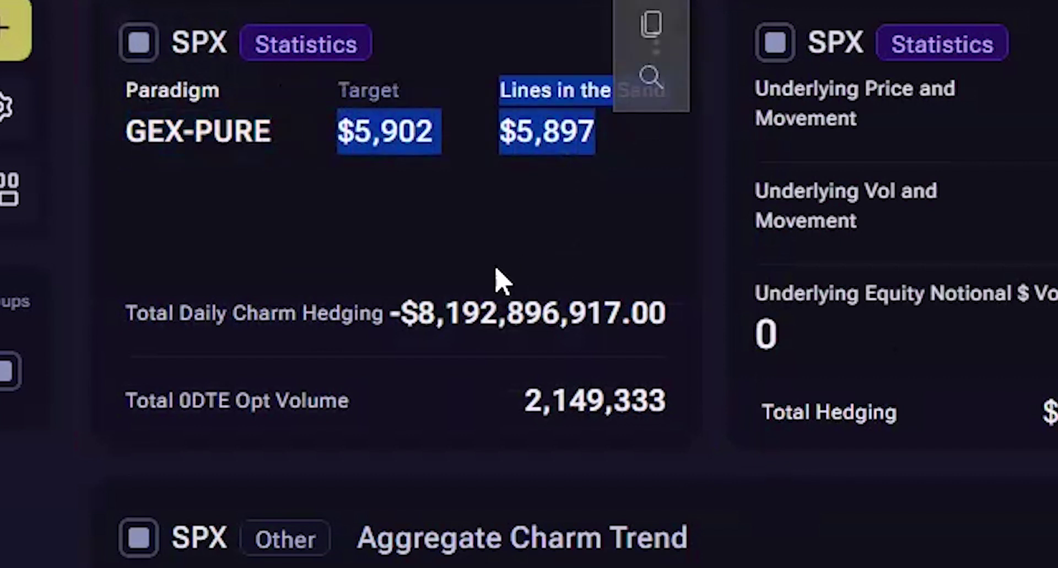
{"action": "left_click_drag", "start_coordinate": [402, 314], "coordinate": [649, 315]}
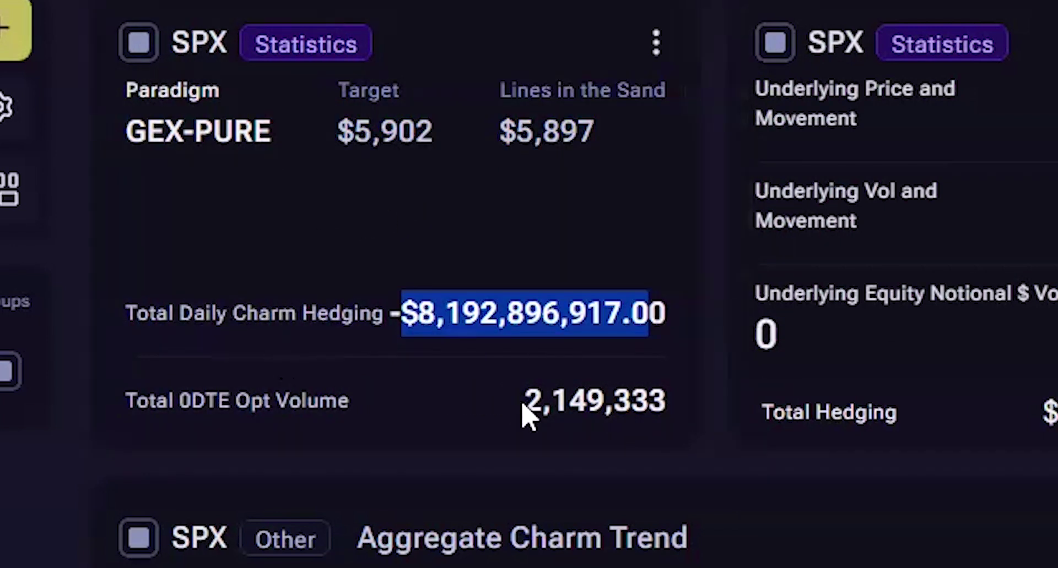
{"action": "left_click_drag", "start_coordinate": [524, 402], "coordinate": [667, 406]}
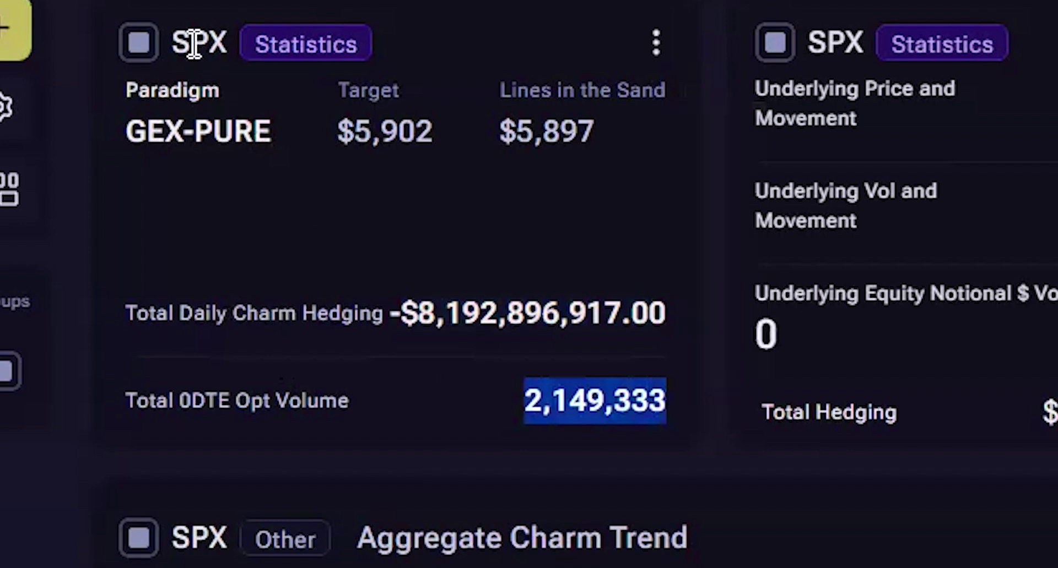
{"action": "left_click", "coordinate": [505, 411]}
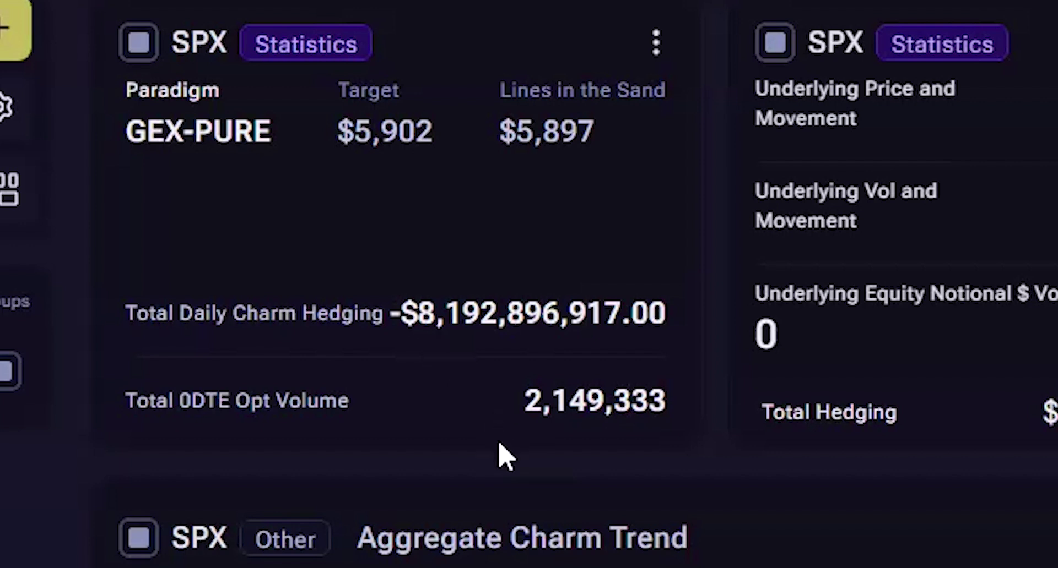
Highlight the 2,149,333 option volume and the 5,902.31 underlying price
{"action": "left_click_drag", "start_coordinate": [489, 413], "coordinate": [668, 424]}
{"action": "left_click", "coordinate": [665, 498]}
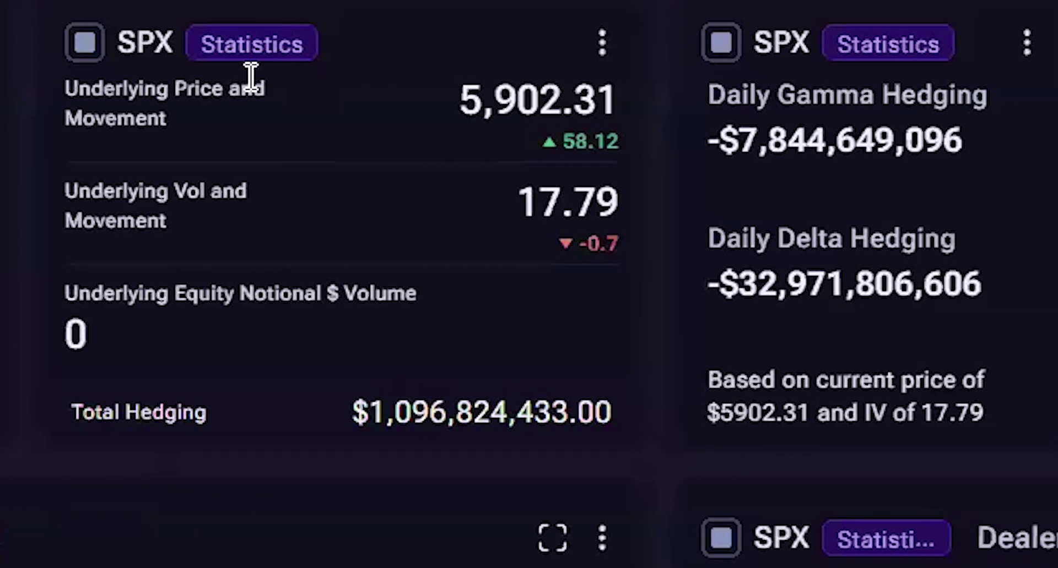
{"action": "left_click_drag", "start_coordinate": [565, 102], "coordinate": [616, 99]}
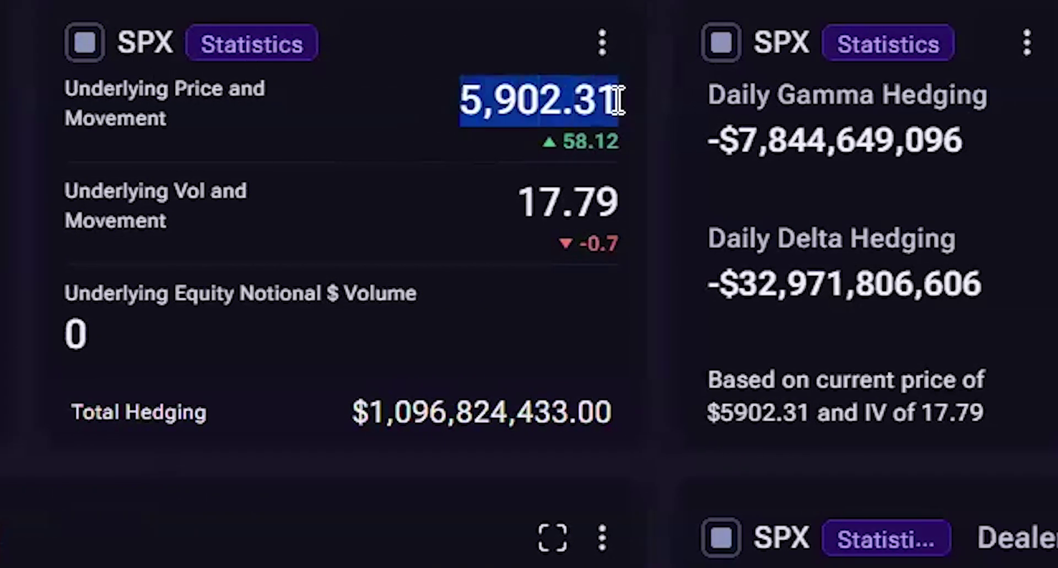
{"action": "double_click", "coordinate": [573, 199]}
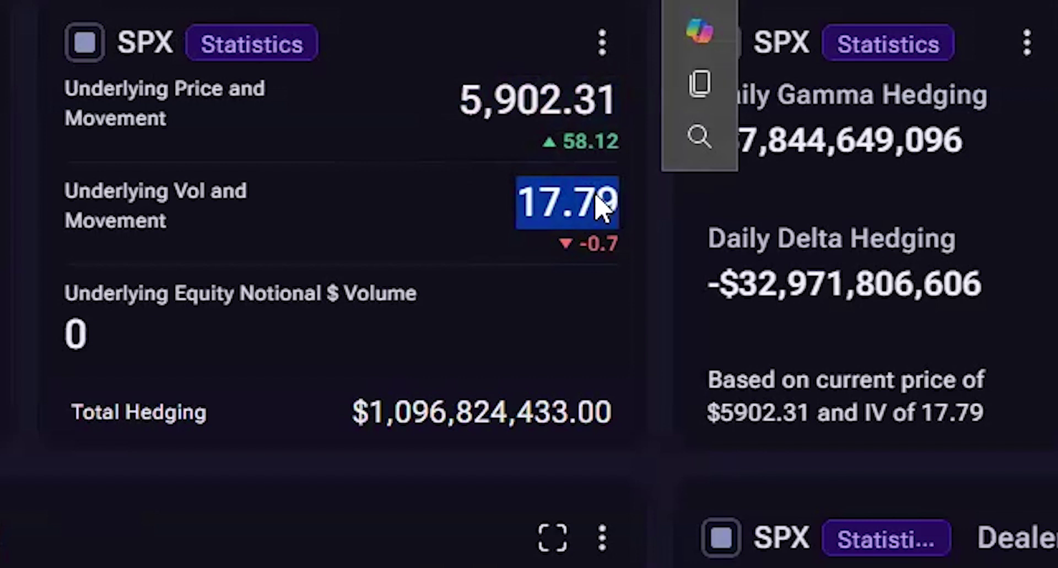
Highlight the Equity Notional $ Volume label and the Total Hedging value
{"action": "left_click_drag", "start_coordinate": [171, 294], "coordinate": [419, 294]}
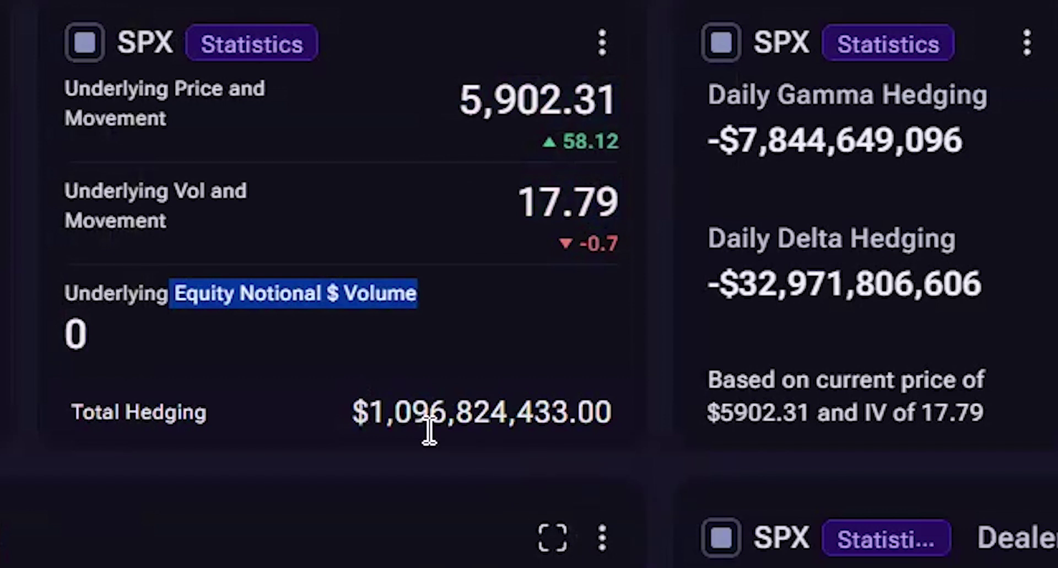
{"action": "left_click_drag", "start_coordinate": [336, 420], "coordinate": [612, 431]}
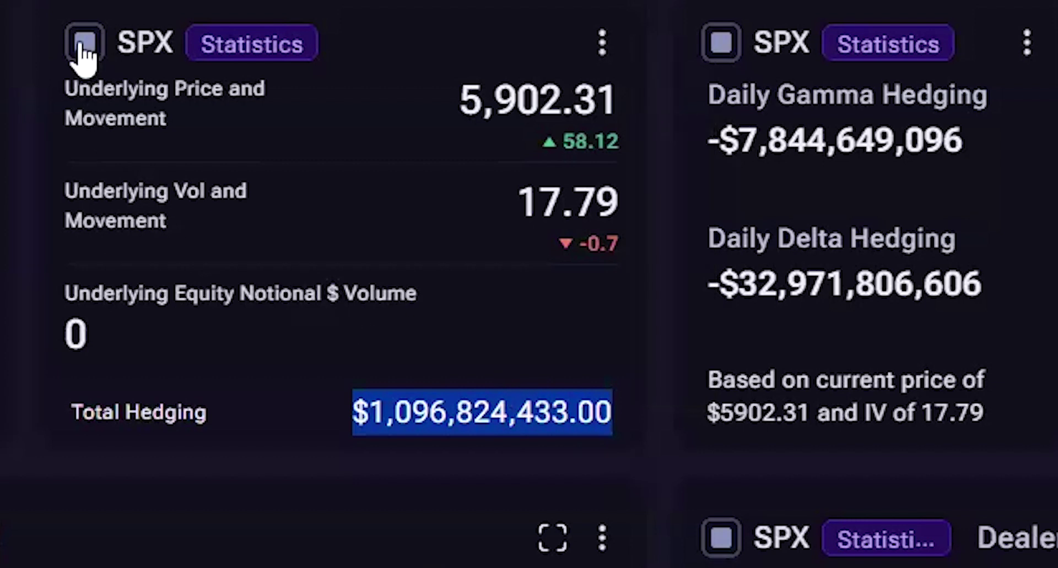
{"action": "left_click", "coordinate": [160, 361]}
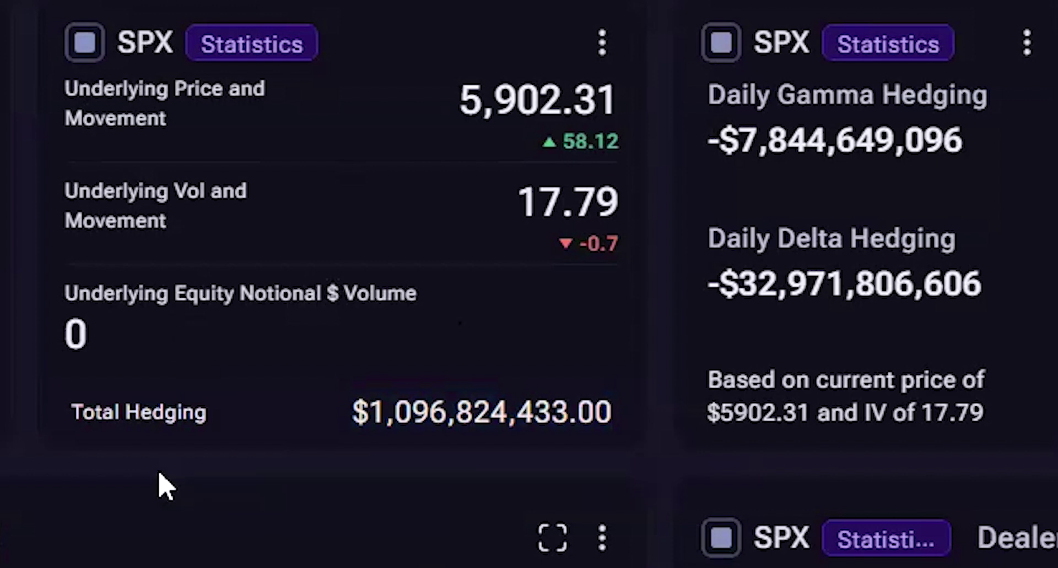
{"action": "left_click_drag", "start_coordinate": [347, 412], "coordinate": [585, 438]}
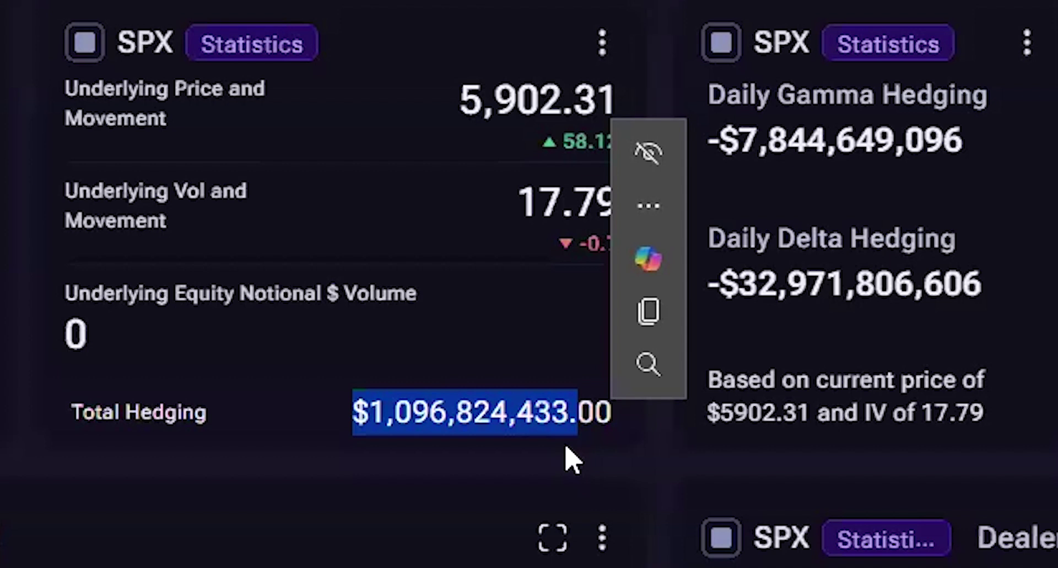
{"action": "left_click", "coordinate": [551, 467]}
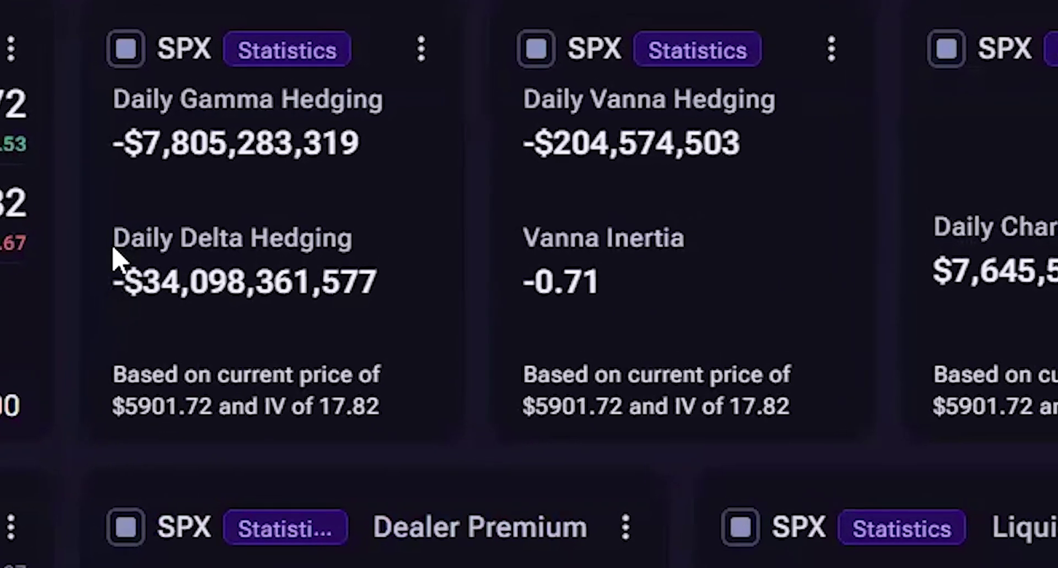
Highlight the Daily Delta Hedging and Daily Charm Hedging figures, including the $7,645,563,345 charm value
{"action": "left_click_drag", "start_coordinate": [113, 250], "coordinate": [380, 305]}
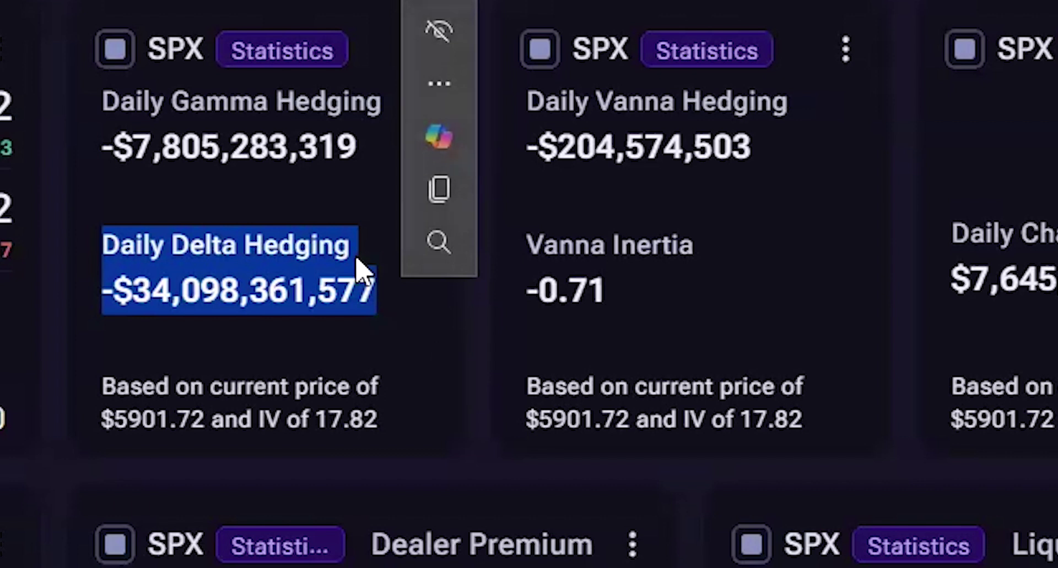
{"action": "left_click", "coordinate": [947, 255]}
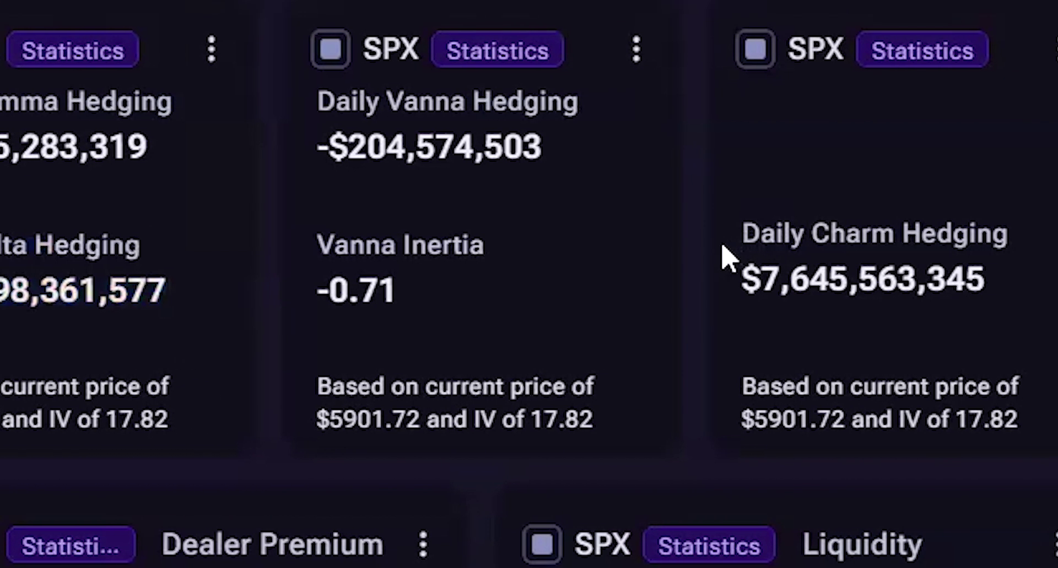
{"action": "left_click_drag", "start_coordinate": [750, 248], "coordinate": [981, 281]}
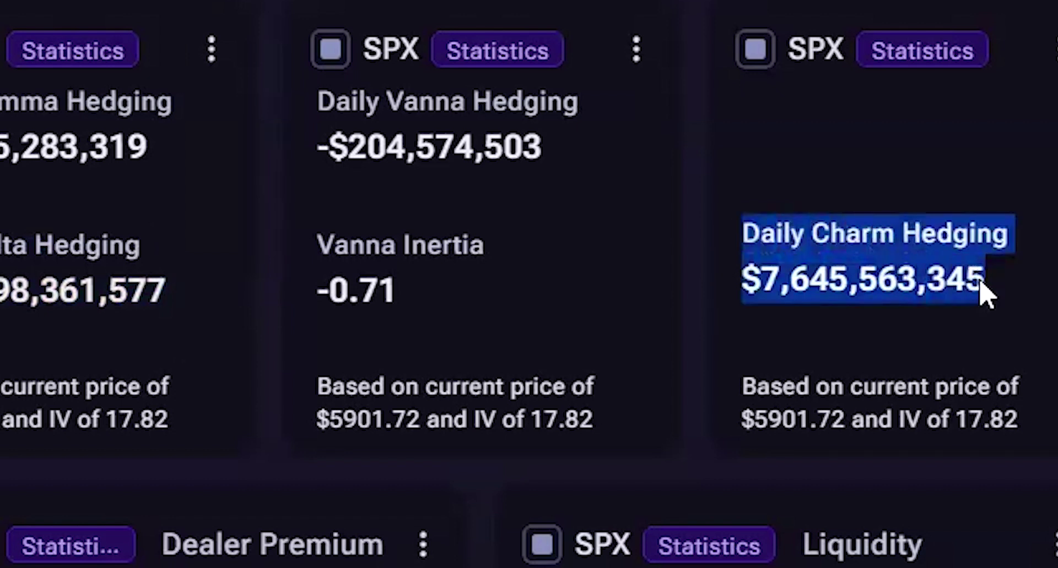
{"action": "left_click", "coordinate": [950, 324]}
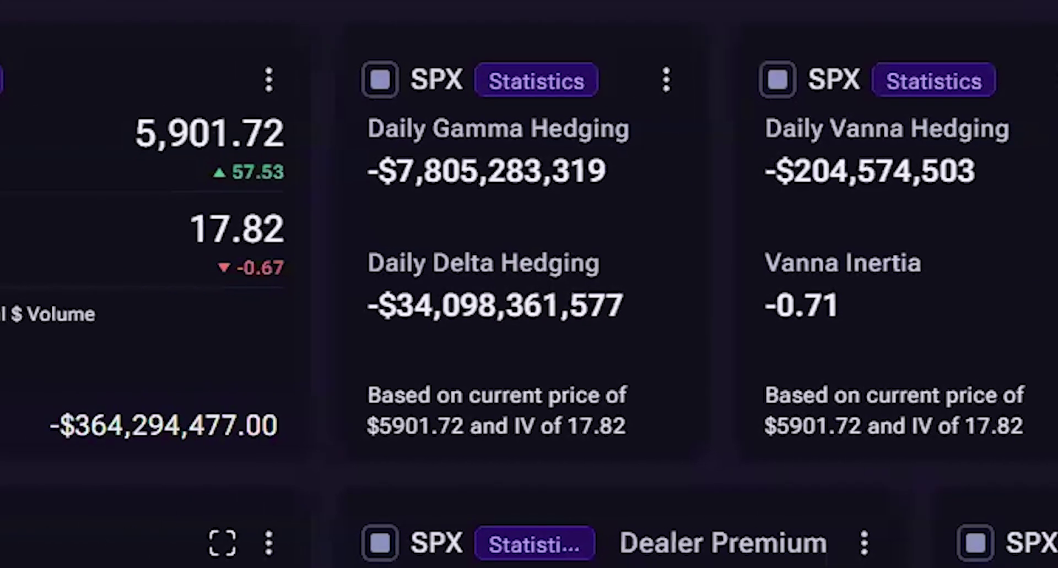
{"action": "left_click_drag", "start_coordinate": [292, 353], "coordinate": [519, 355]}
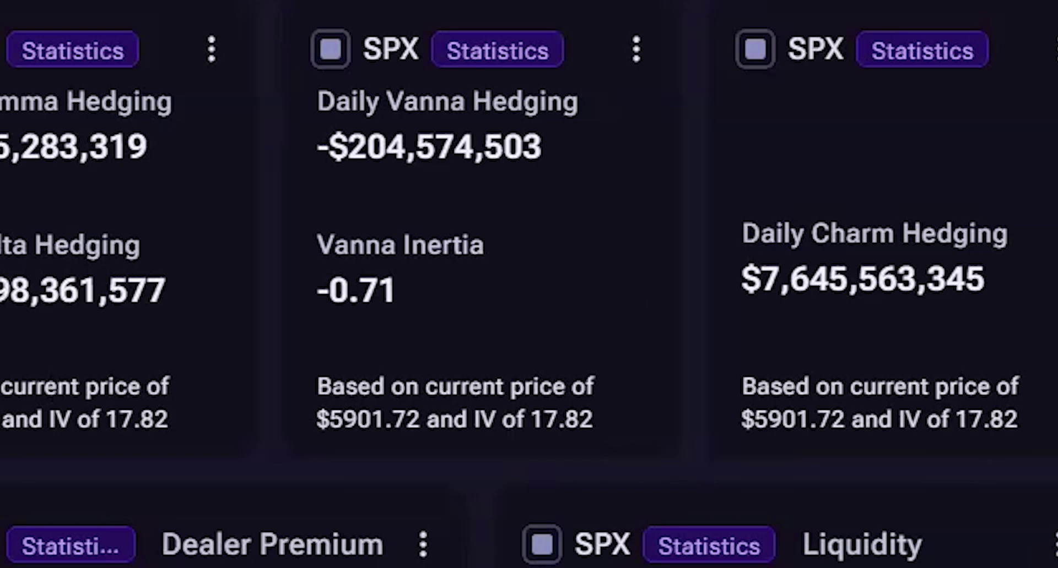
{"action": "left_click_drag", "start_coordinate": [986, 278], "coordinate": [742, 277]}
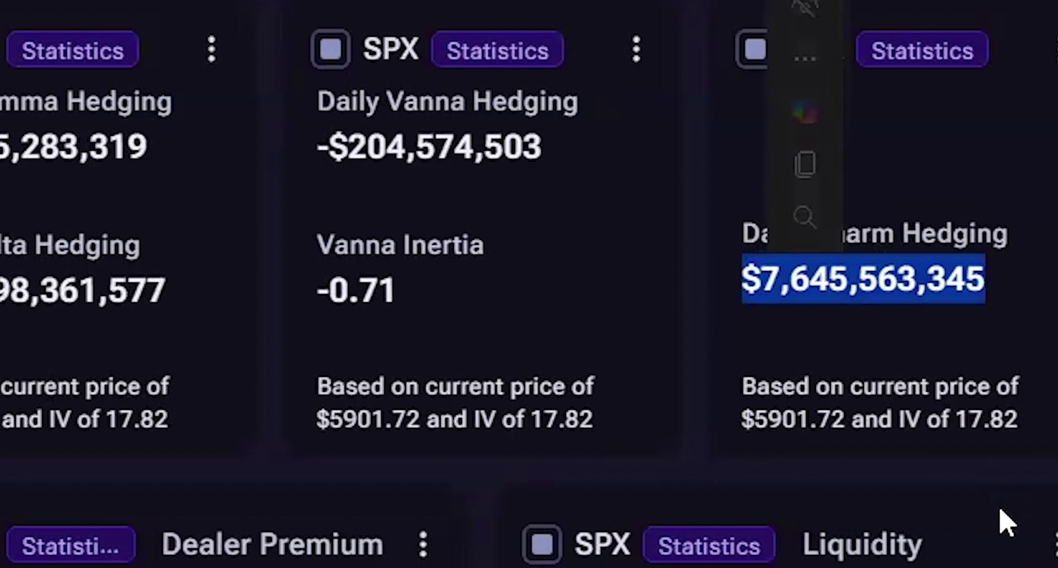
{"action": "left_click", "coordinate": [871, 382]}
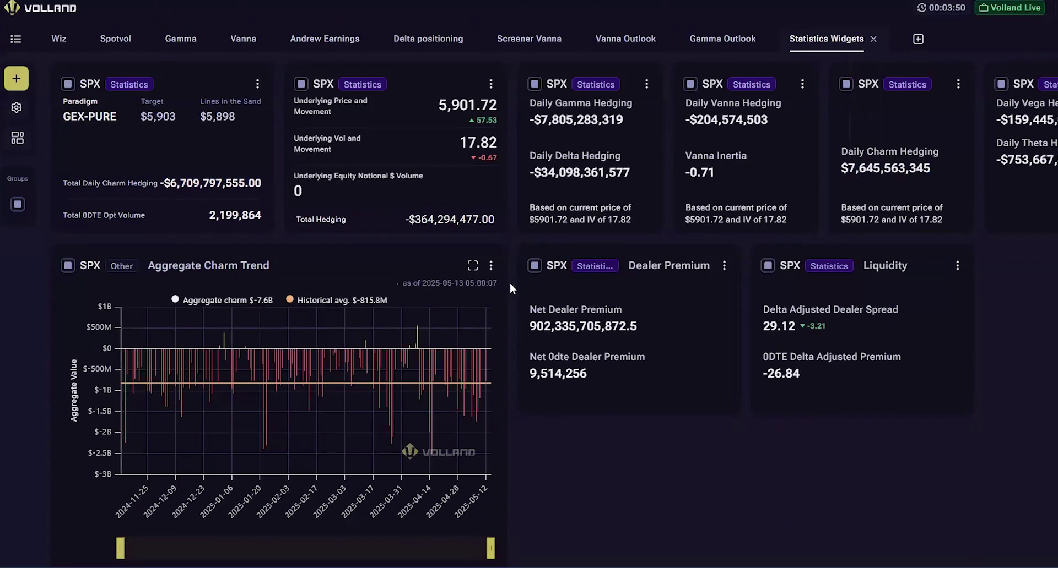
Switch the Aggregate Charm Trend chart's greek to Vanna
{"action": "scroll", "coordinate": [510, 282], "scroll_direction": "down", "scroll_amount": 2}
{"action": "left_click", "coordinate": [490, 146]}
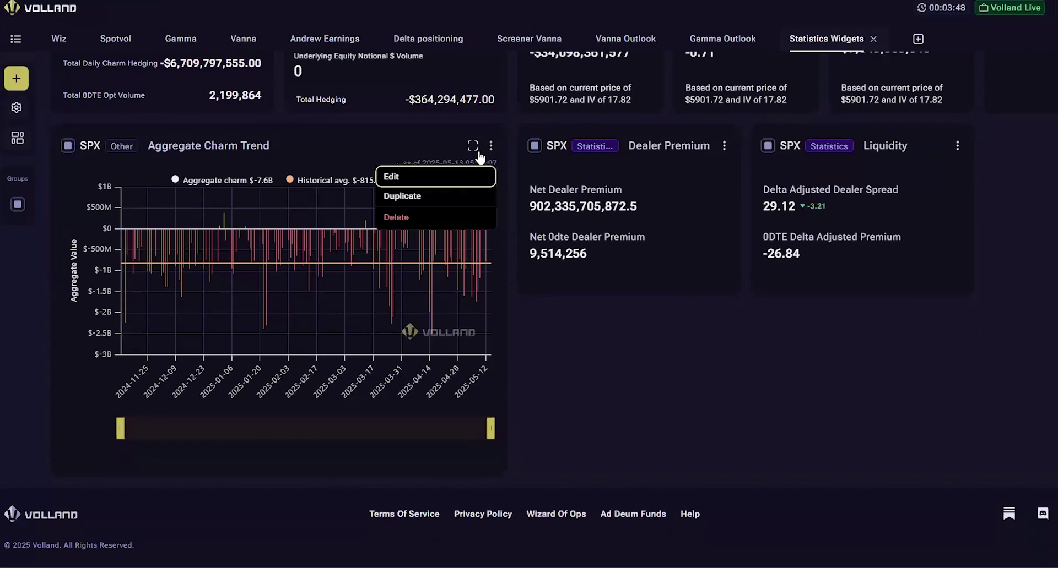
{"action": "left_click", "coordinate": [438, 176]}
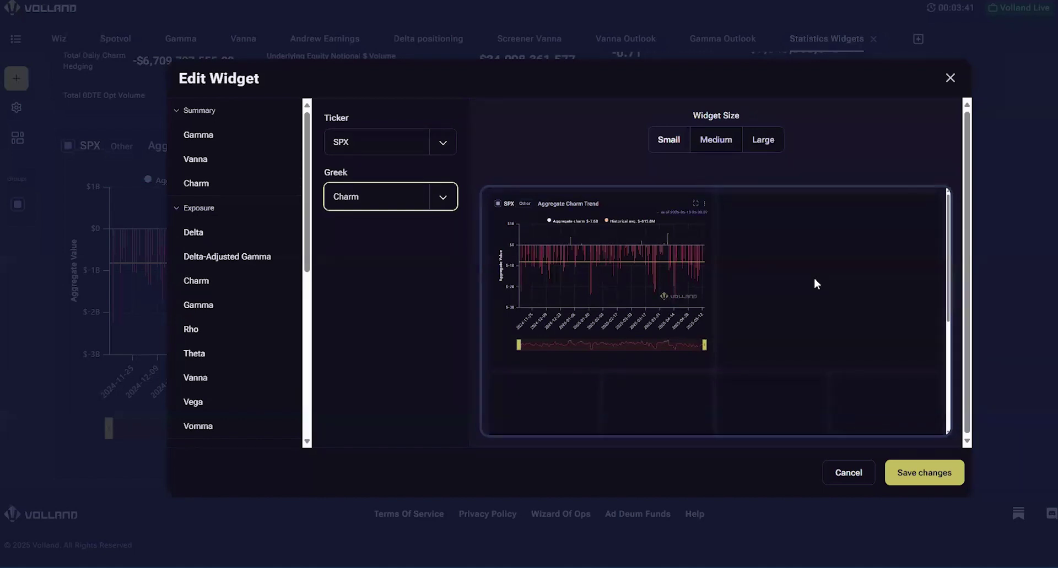
{"action": "left_click", "coordinate": [443, 206]}
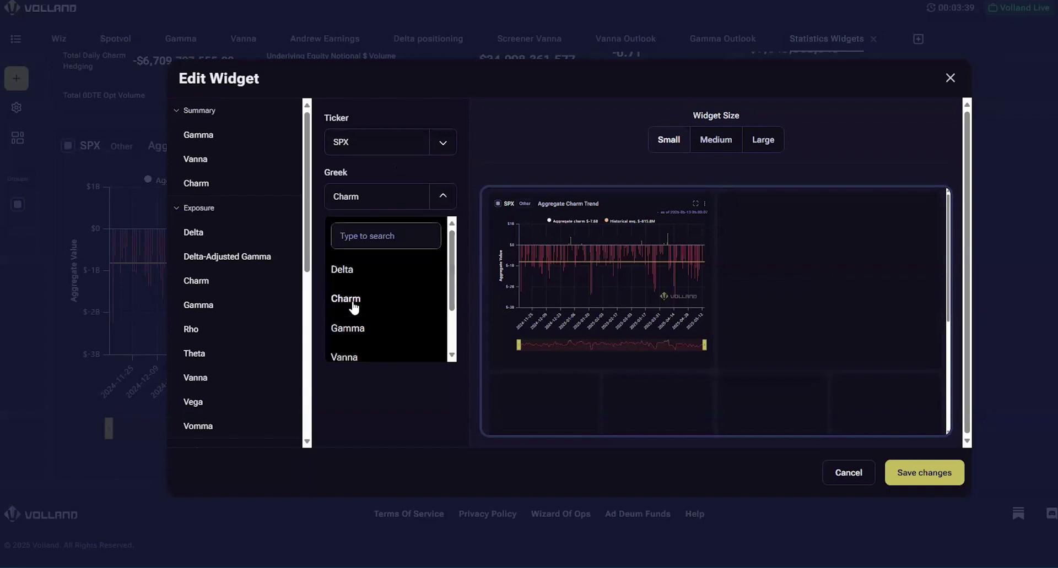
{"action": "left_click", "coordinate": [376, 357]}
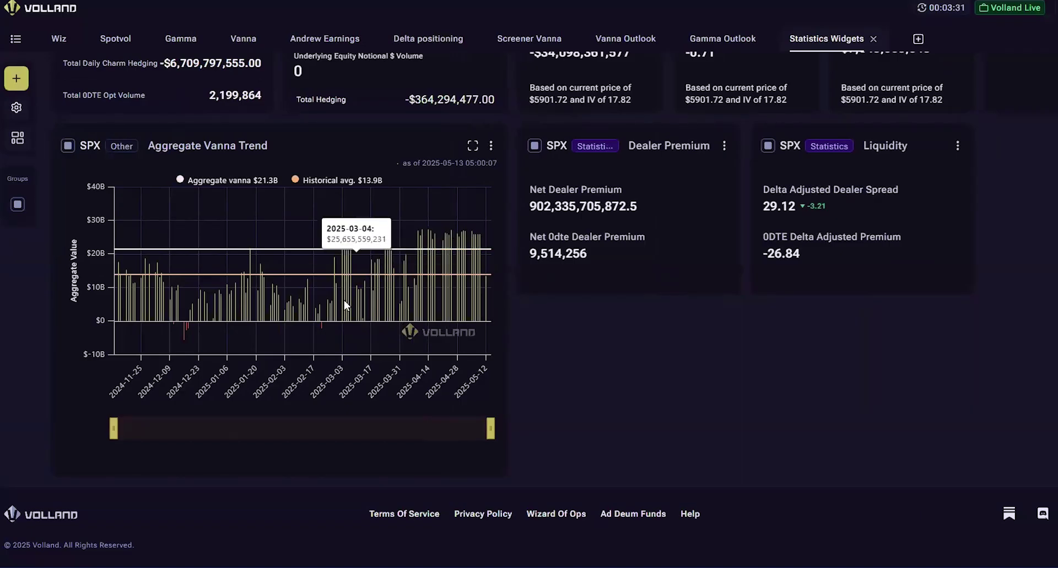
{"action": "mouse_move", "coordinate": [480, 288]}
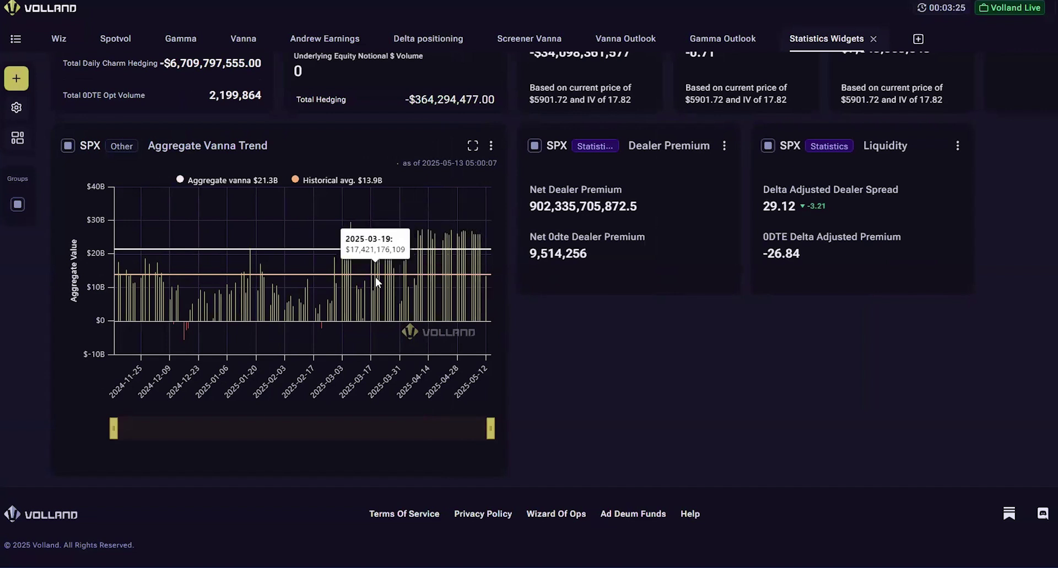
Change the trend chart's greek to Gamma, then dismiss its options menu unchanged
{"action": "left_click", "coordinate": [491, 146]}
{"action": "left_click", "coordinate": [441, 195]}
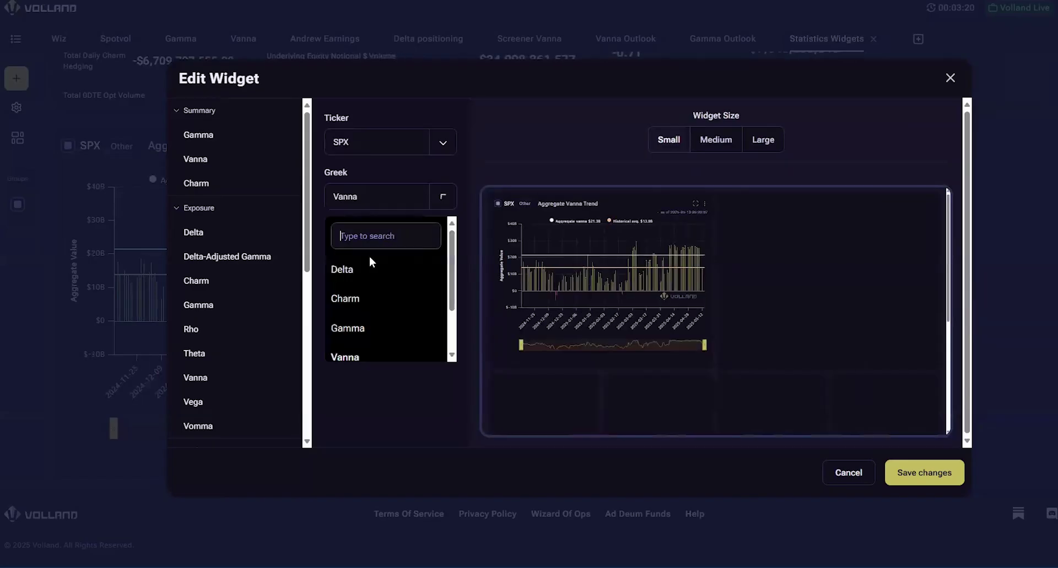
{"action": "left_click", "coordinate": [910, 473]}
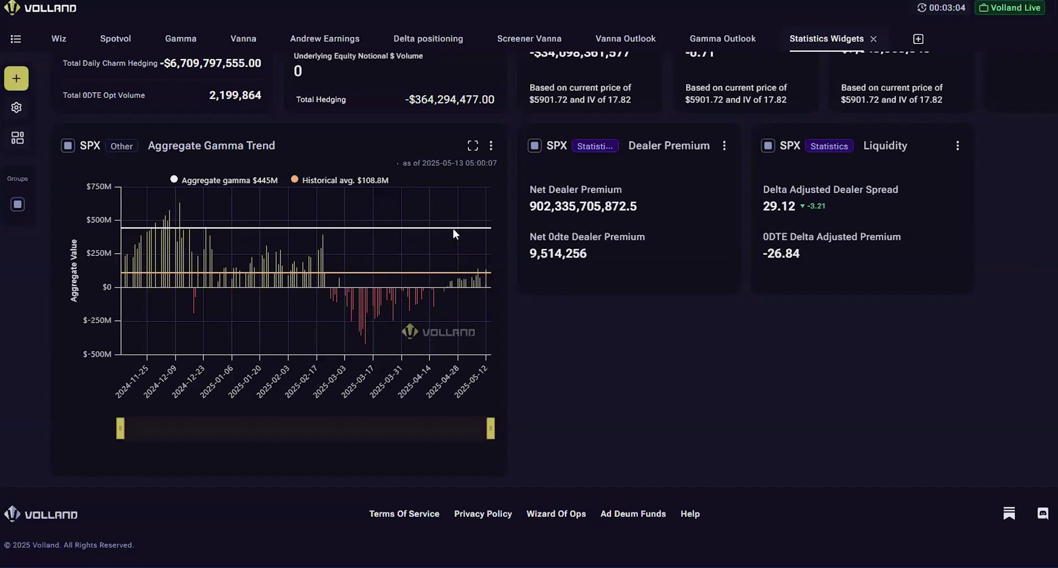
{"action": "left_click", "coordinate": [490, 145]}
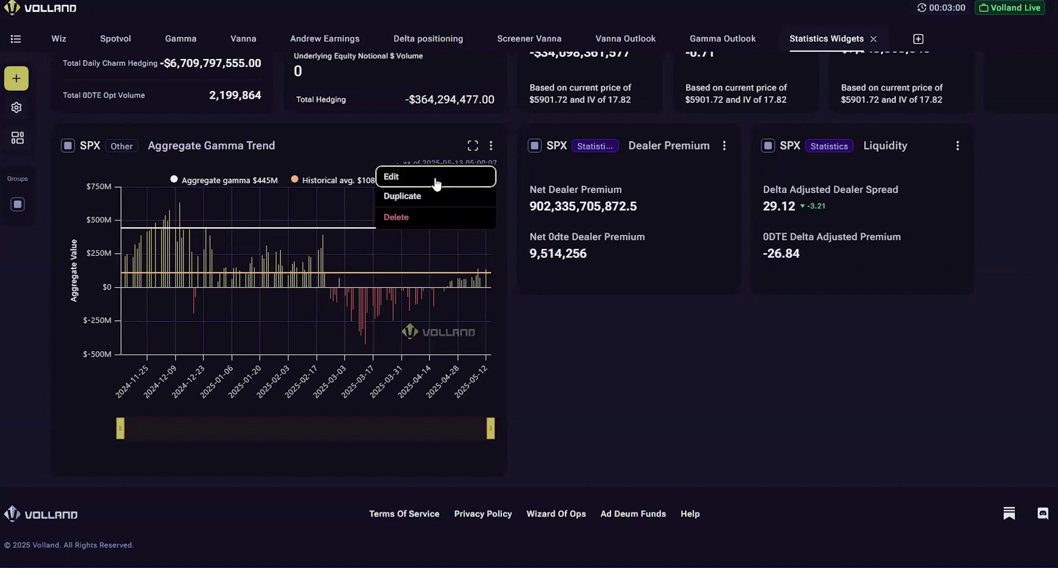
{"action": "left_click", "coordinate": [490, 229]}
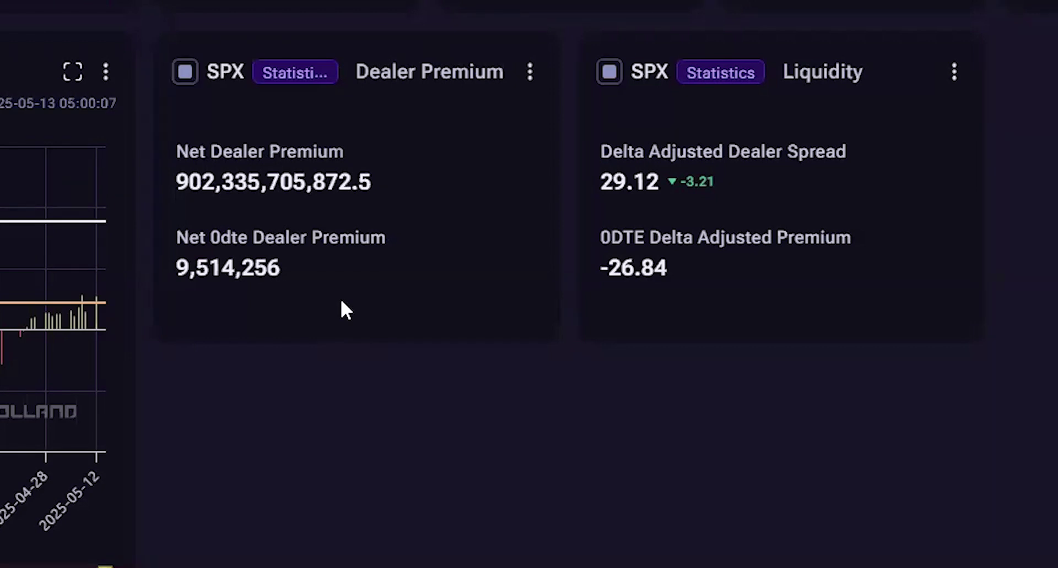
Highlight the Net 0dte Dealer Premium figure, then both the Net and 0DTE dealer premium figures
{"action": "left_click_drag", "start_coordinate": [331, 274], "coordinate": [167, 226]}
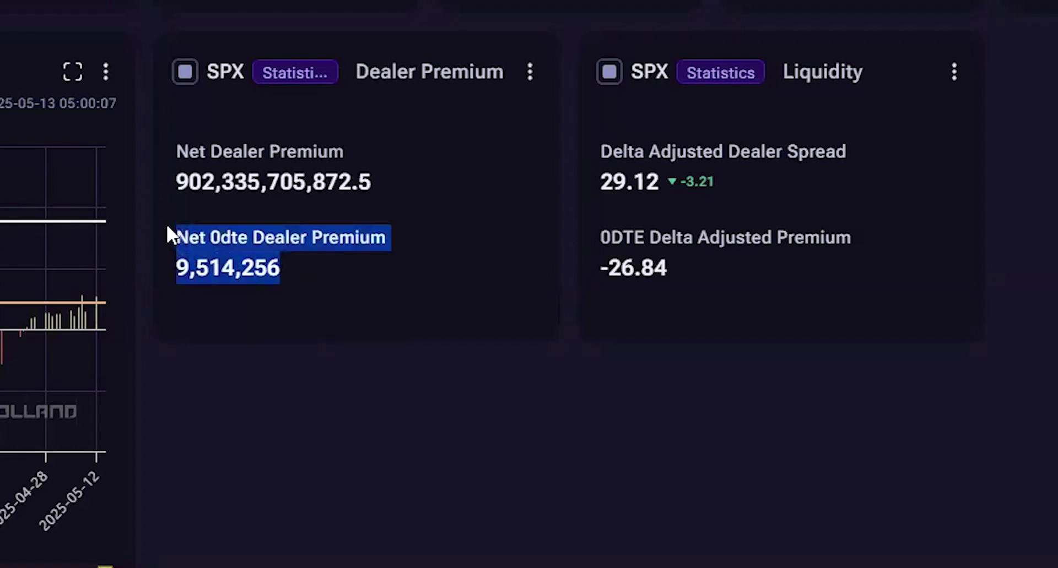
{"action": "left_click", "coordinate": [415, 290]}
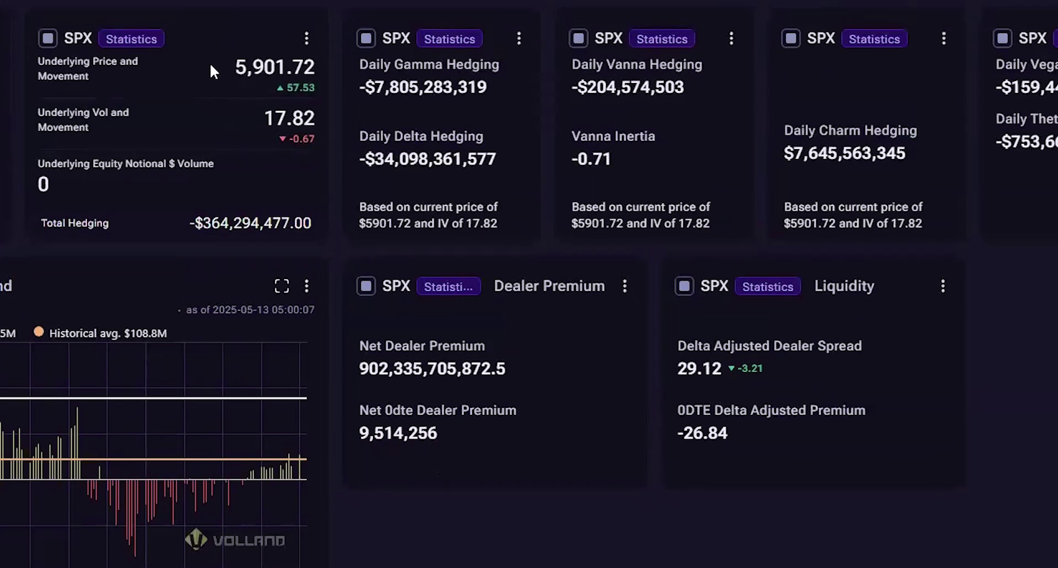
{"action": "left_click_drag", "start_coordinate": [440, 436], "coordinate": [361, 355]}
{"action": "left_click", "coordinate": [461, 432]}
{"action": "left_click_drag", "start_coordinate": [441, 438], "coordinate": [361, 346]}
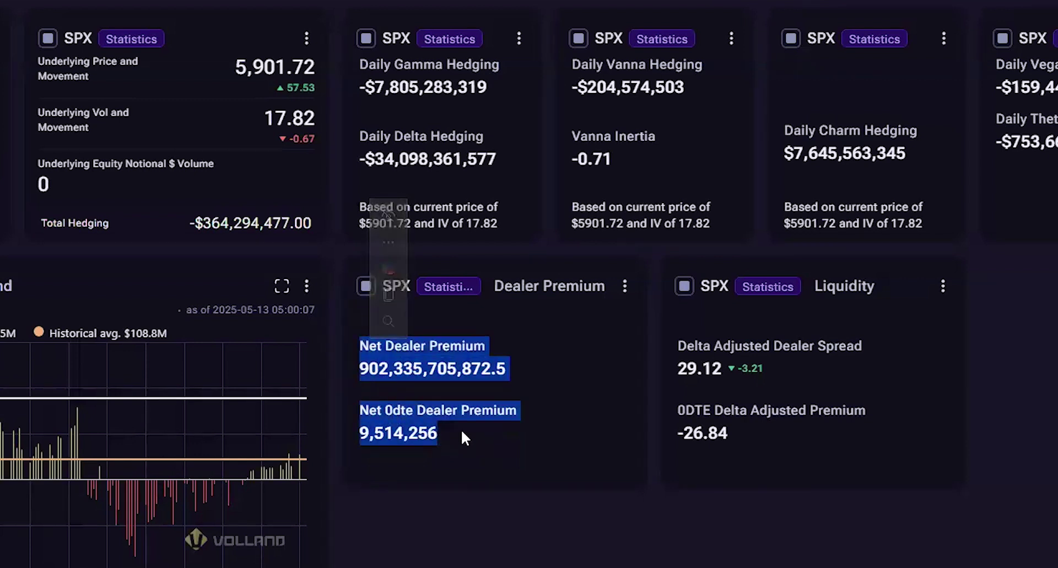